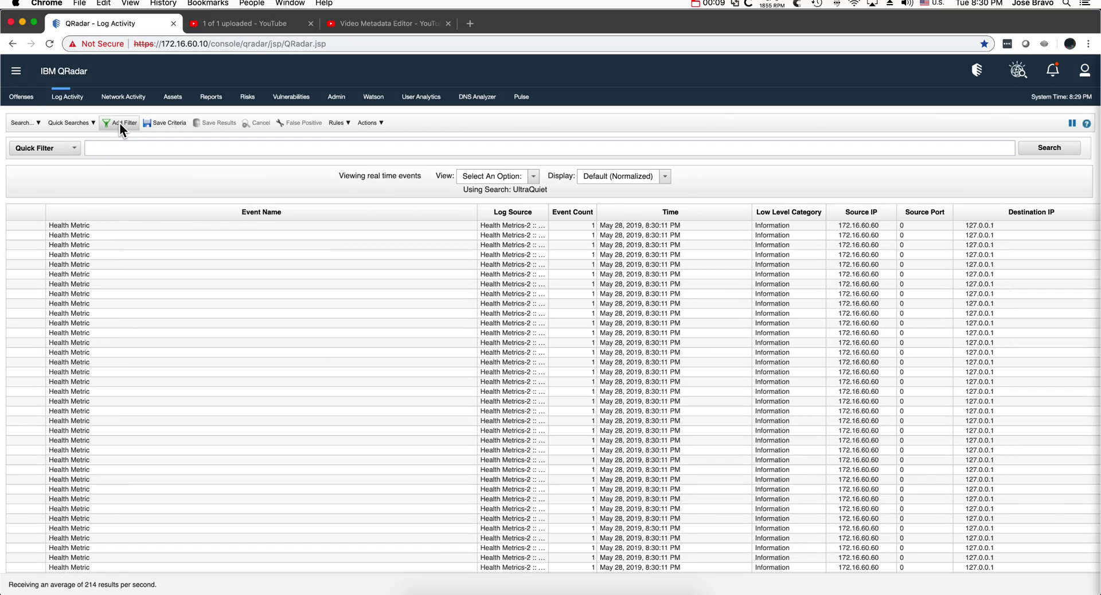
Browse the Add Filter dialog's parameter list and close it without adding a filter.
{"action": "left_click", "coordinate": [120, 123]}
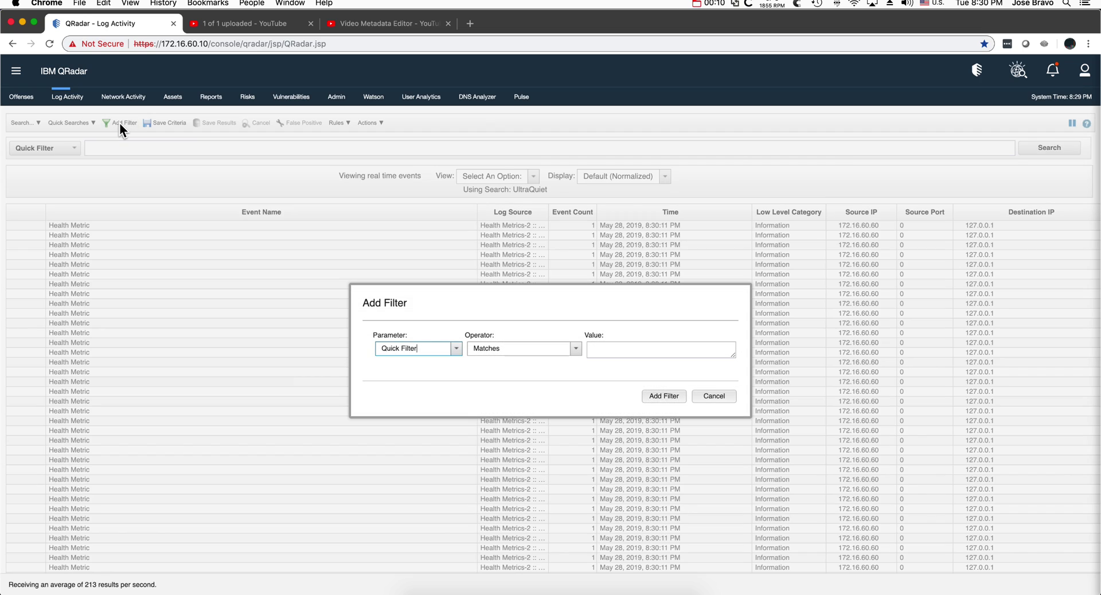
{"action": "left_click", "coordinate": [456, 348]}
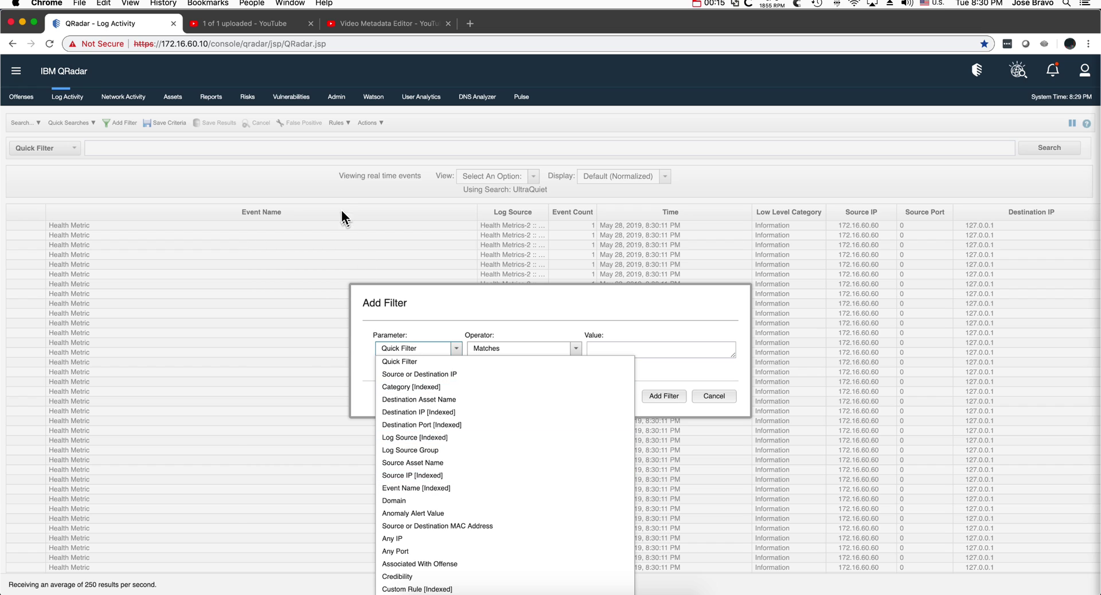
{"action": "left_click", "coordinate": [714, 396]}
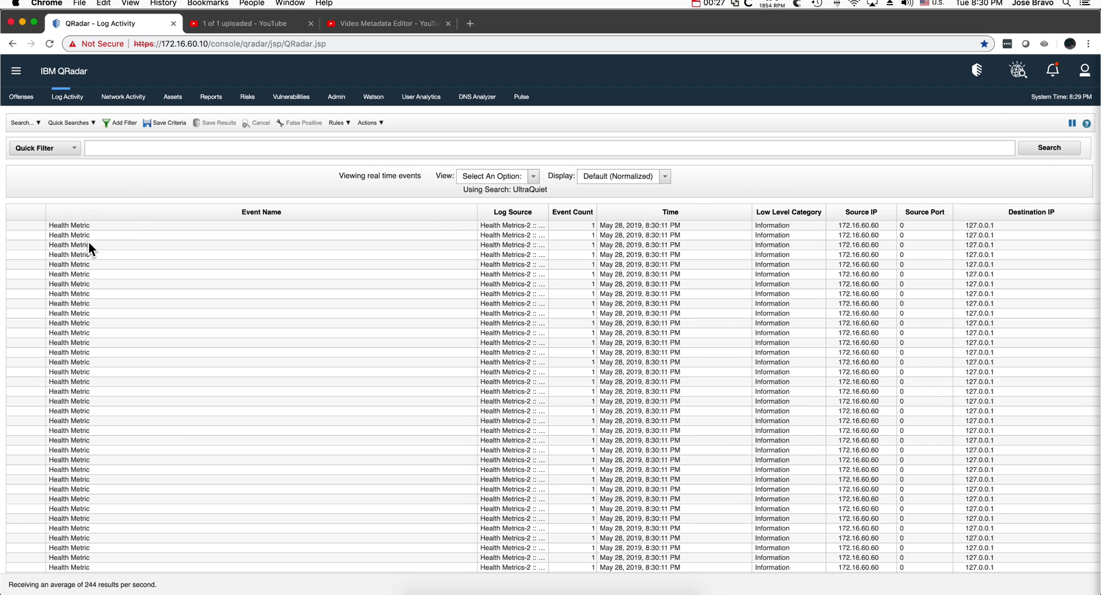
Pause the live stream and inspect a Health Metric event's PostgresCoreWriteIO payload from 172.16.60.60.
{"action": "left_click", "coordinate": [1071, 123]}
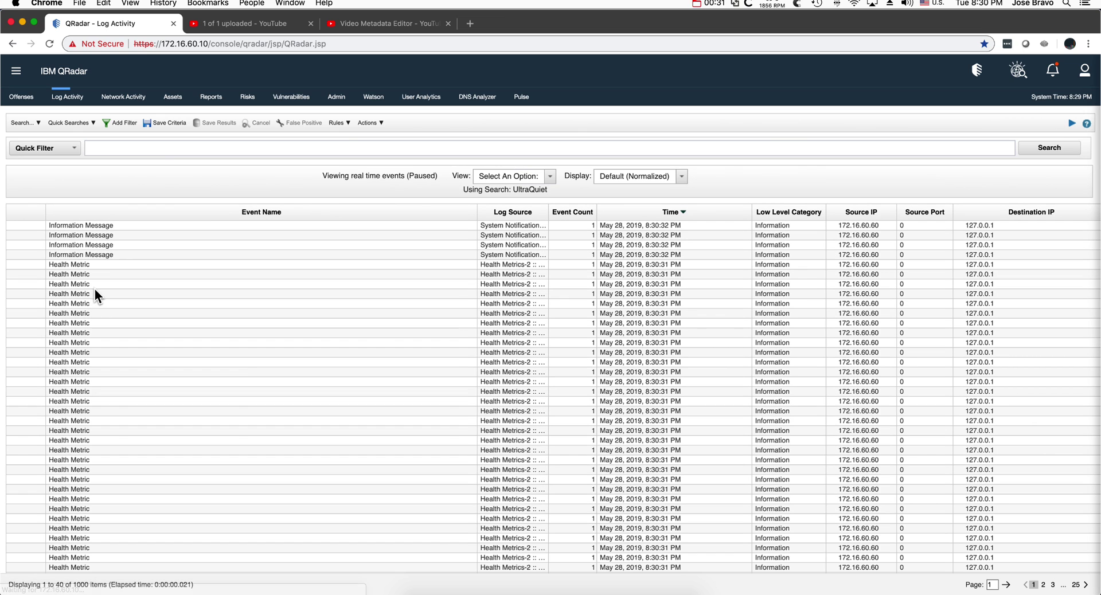
{"action": "double_click", "coordinate": [94, 272]}
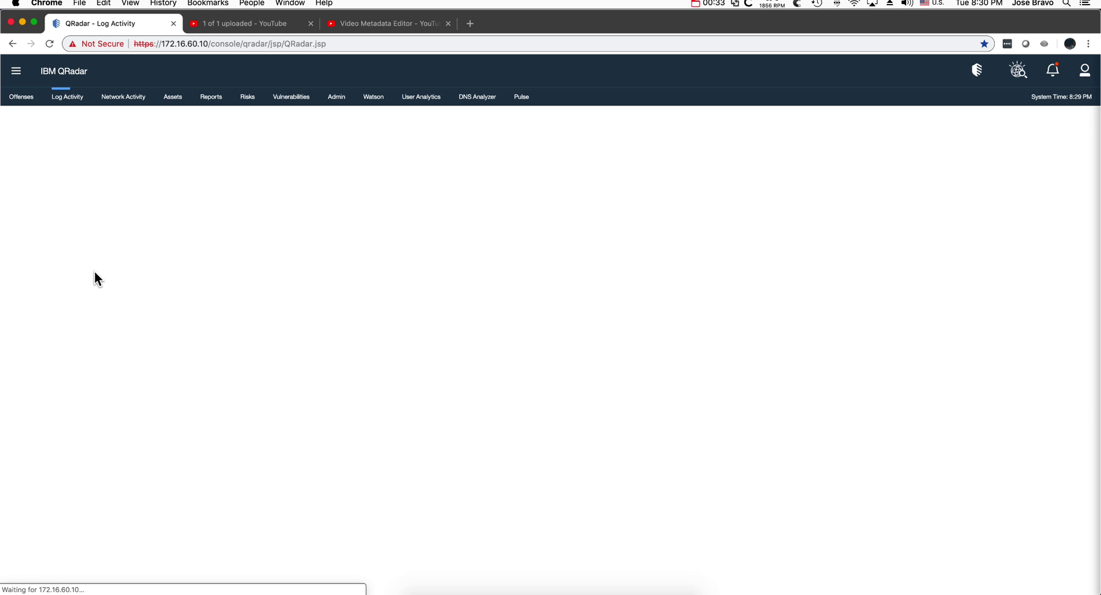
{"action": "scroll", "coordinate": [329, 298], "scroll_direction": "down", "scroll_amount": 10}
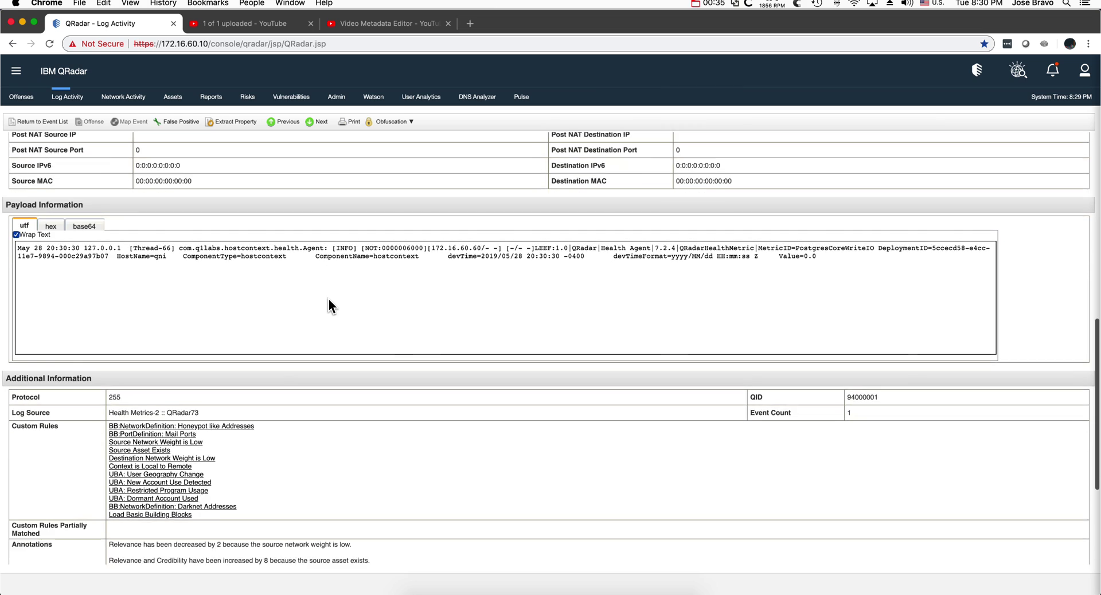
{"action": "scroll", "coordinate": [329, 305], "scroll_direction": "down", "scroll_amount": 3}
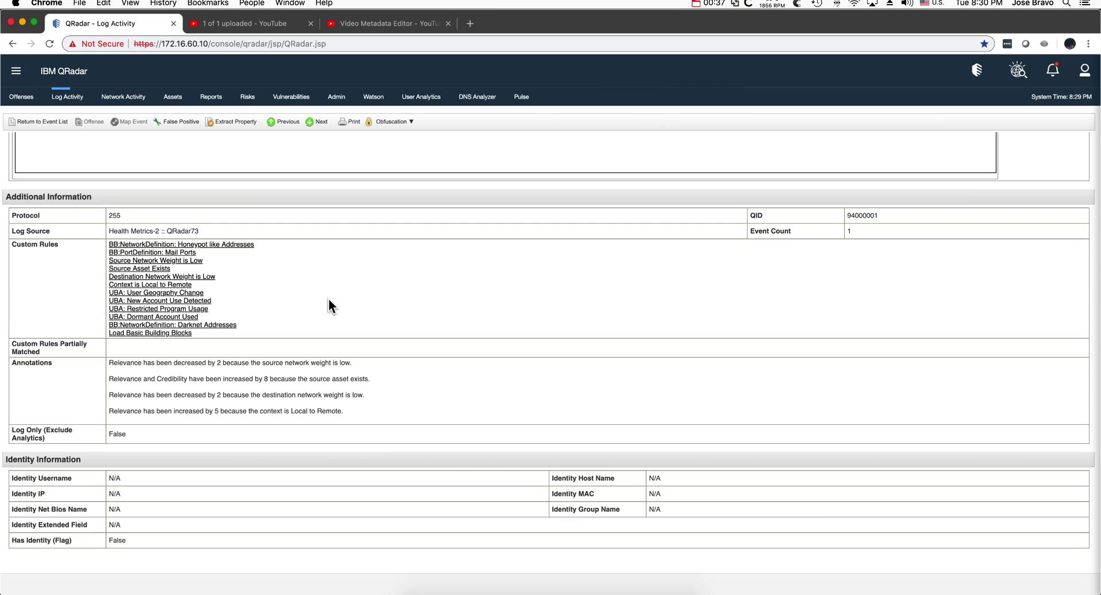
{"action": "scroll", "coordinate": [328, 305], "scroll_direction": "up", "scroll_amount": 6}
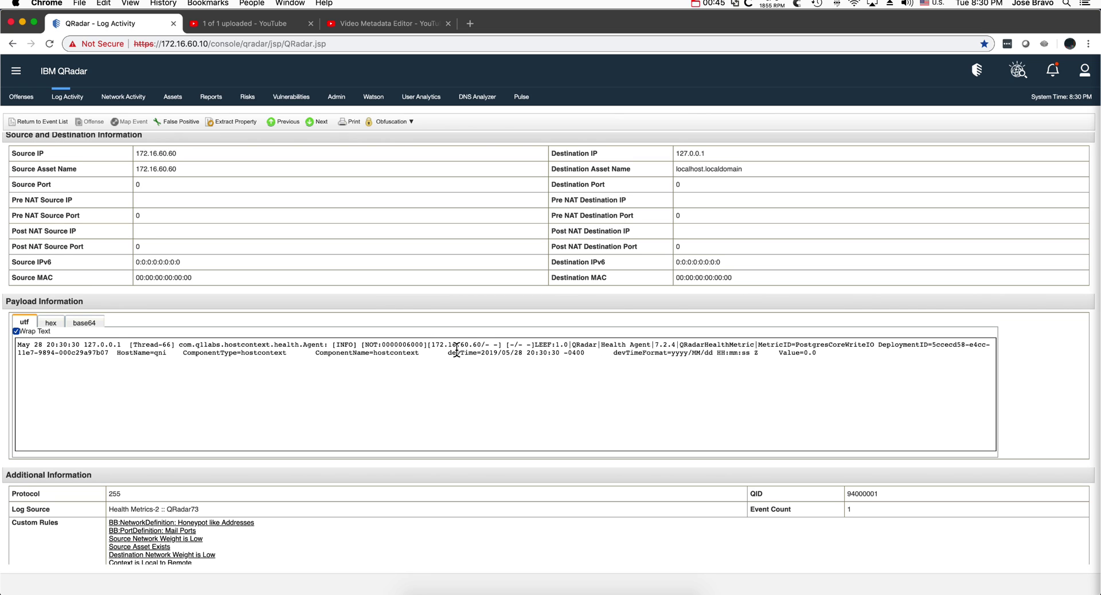
{"action": "scroll", "coordinate": [456, 349], "scroll_direction": "up", "scroll_amount": 10}
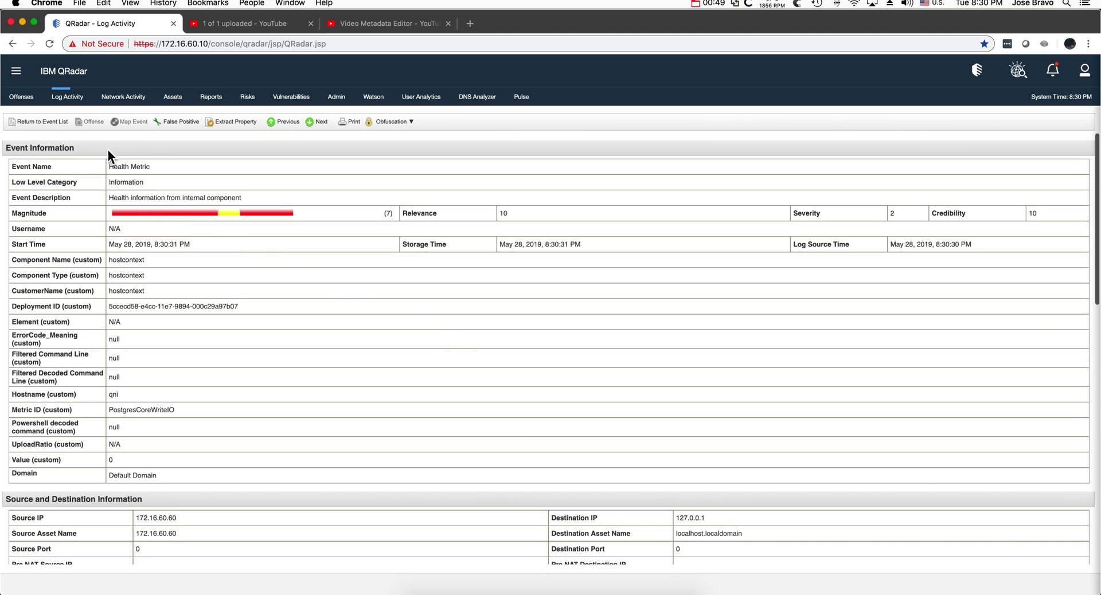
Return to the event list and resume the live event stream.
{"action": "left_click", "coordinate": [55, 121]}
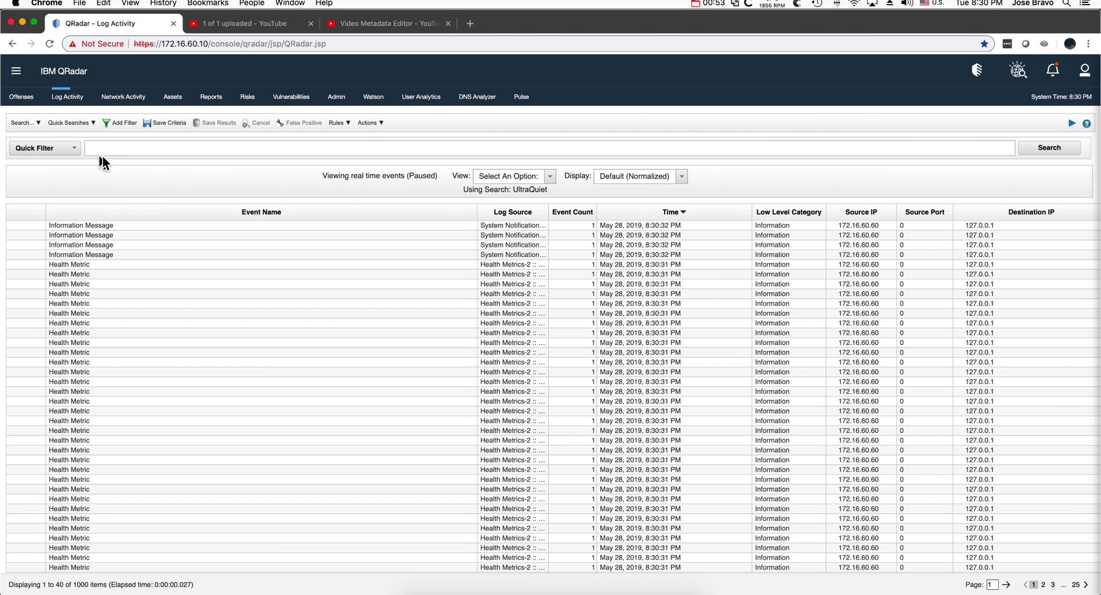
{"action": "left_click", "coordinate": [118, 148]}
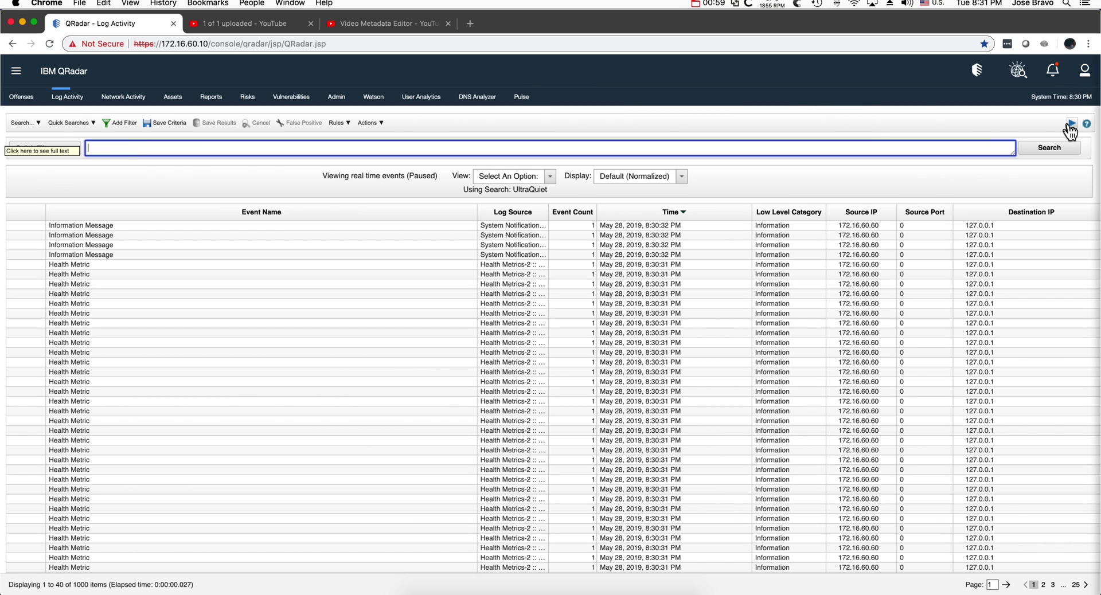
{"action": "left_click", "coordinate": [1070, 124]}
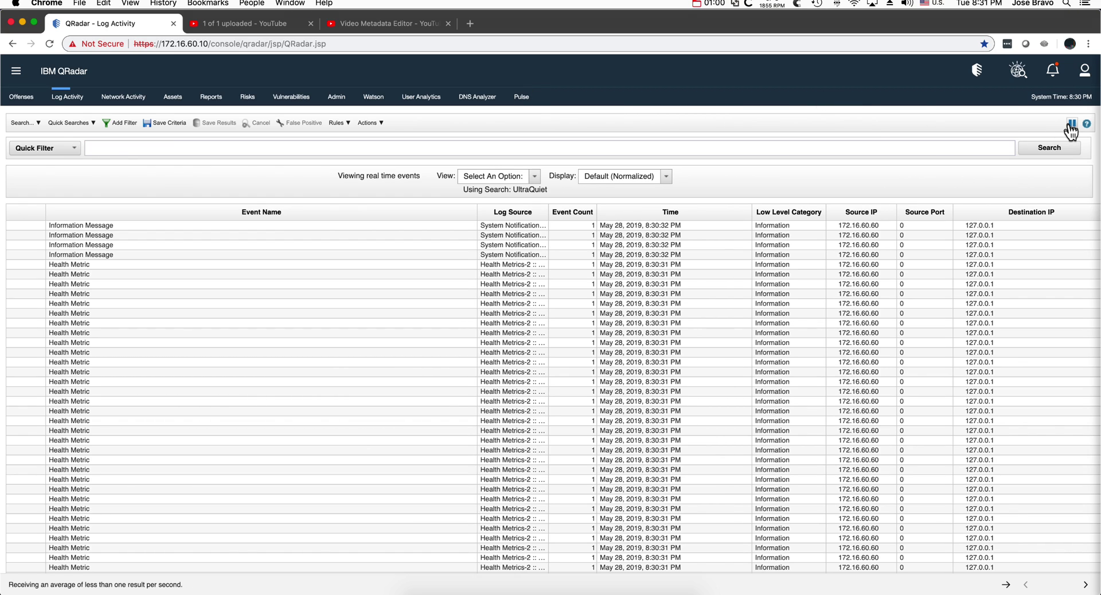
Quick Filter the events for 172.16.60.60 over the Last 24 Hours.
{"action": "left_click", "coordinate": [165, 147]}
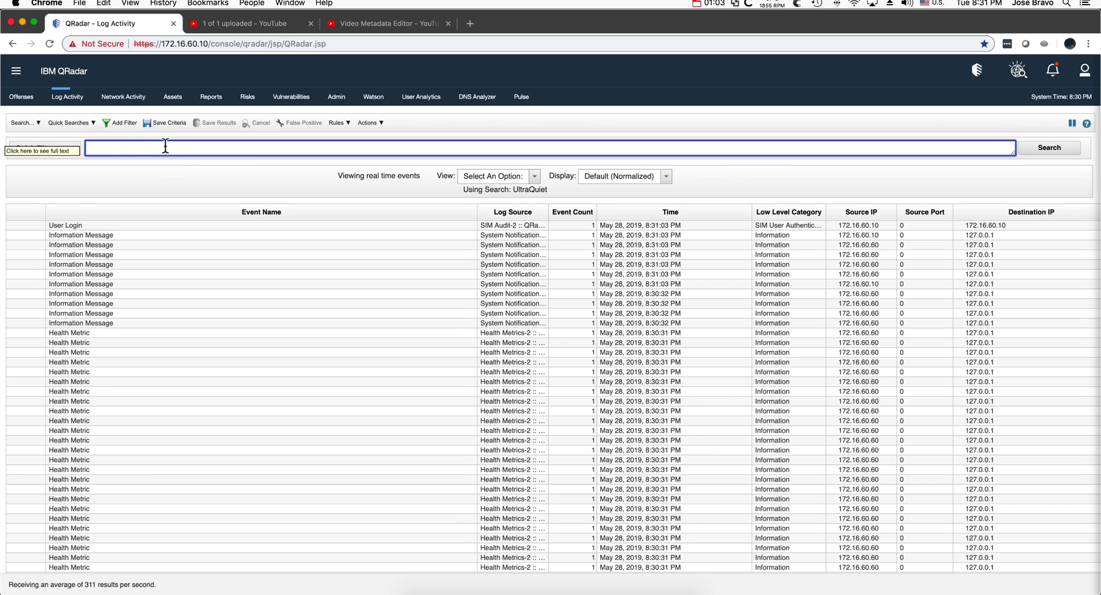
{"action": "left_click", "coordinate": [71, 184]}
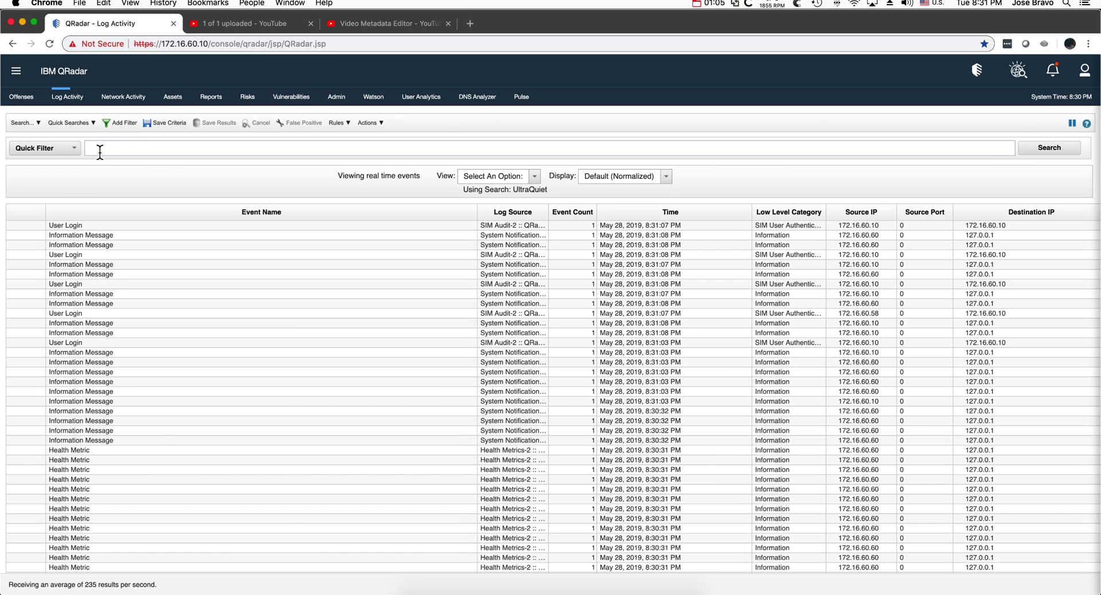
{"action": "left_click", "coordinate": [100, 150]}
{"action": "type", "text": "172.16.6"}
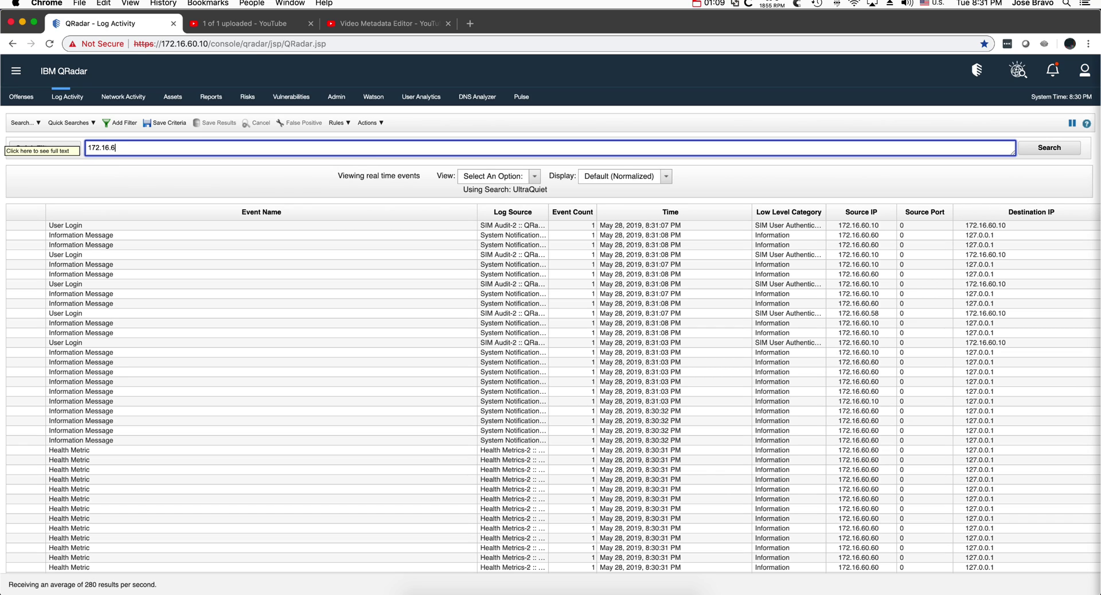
{"action": "type", "text": "0.60"}
{"action": "left_click", "coordinate": [527, 177]}
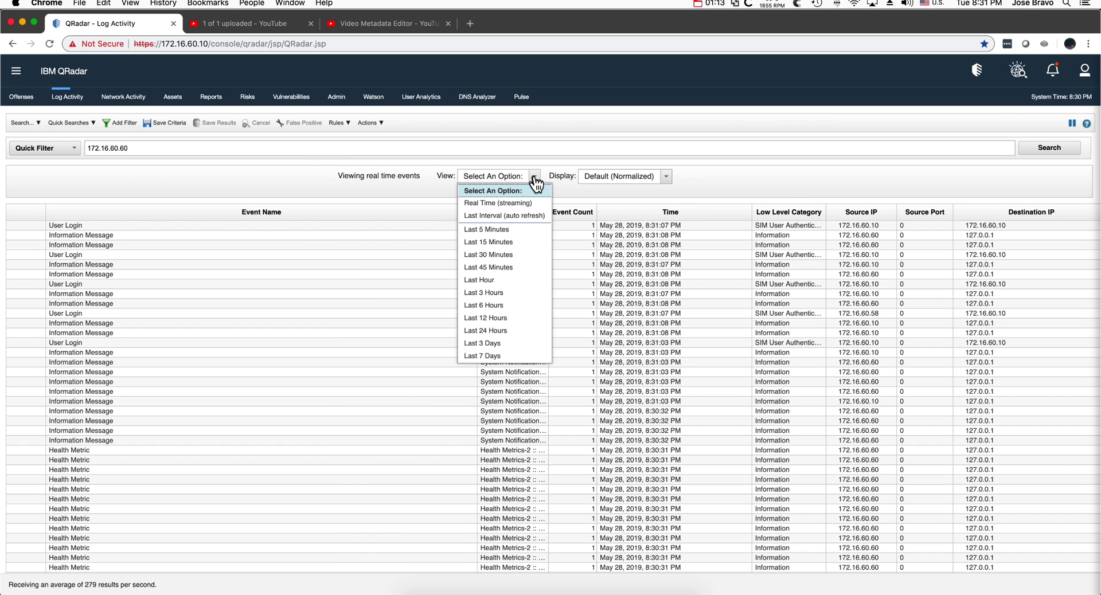
{"action": "left_click", "coordinate": [504, 331]}
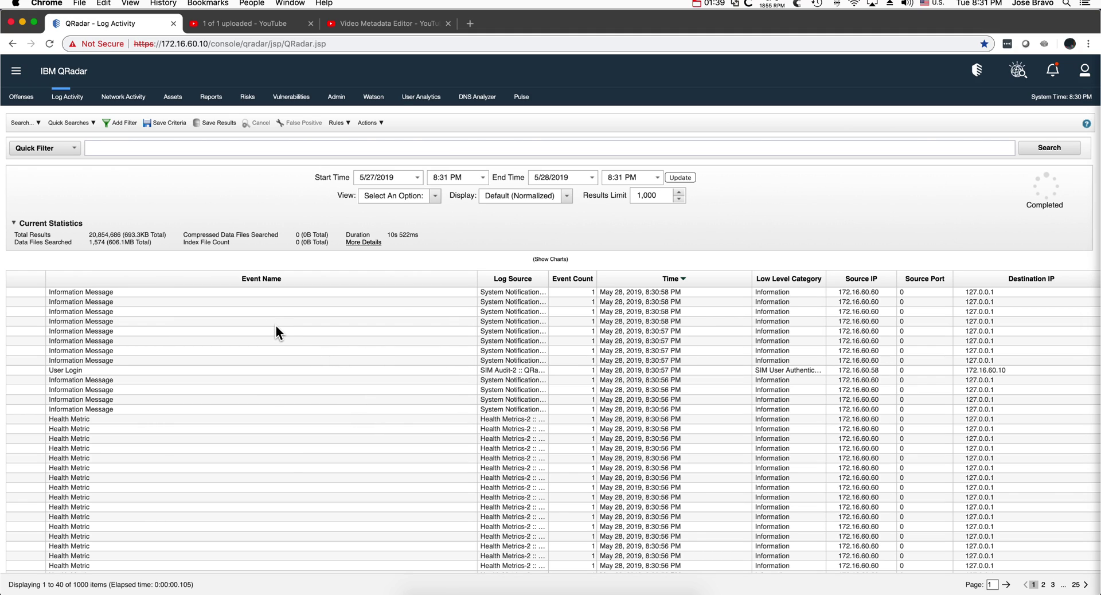
Add the filter Source IP [Indexed] Equals 172.16.60.60 to the real-time event list.
{"action": "left_click", "coordinate": [125, 123]}
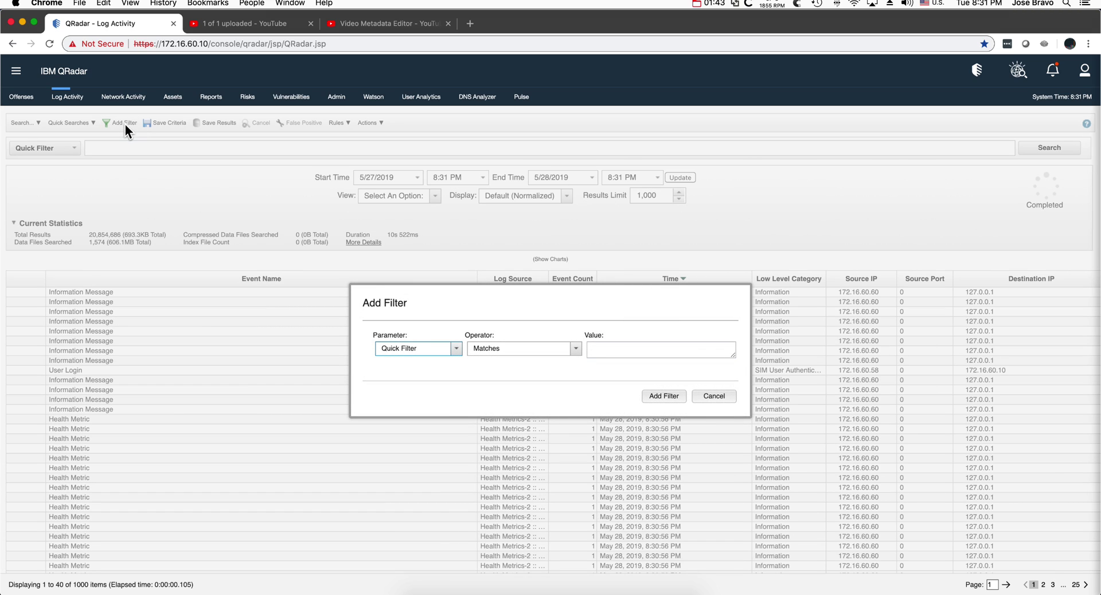
{"action": "left_click", "coordinate": [720, 398]}
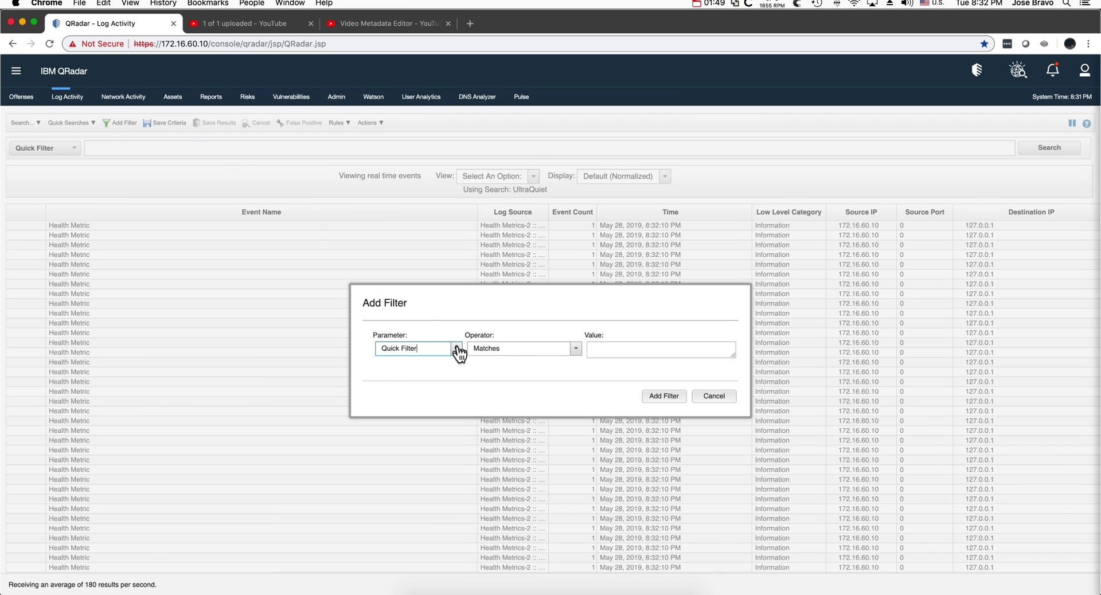
{"action": "left_click", "coordinate": [456, 348]}
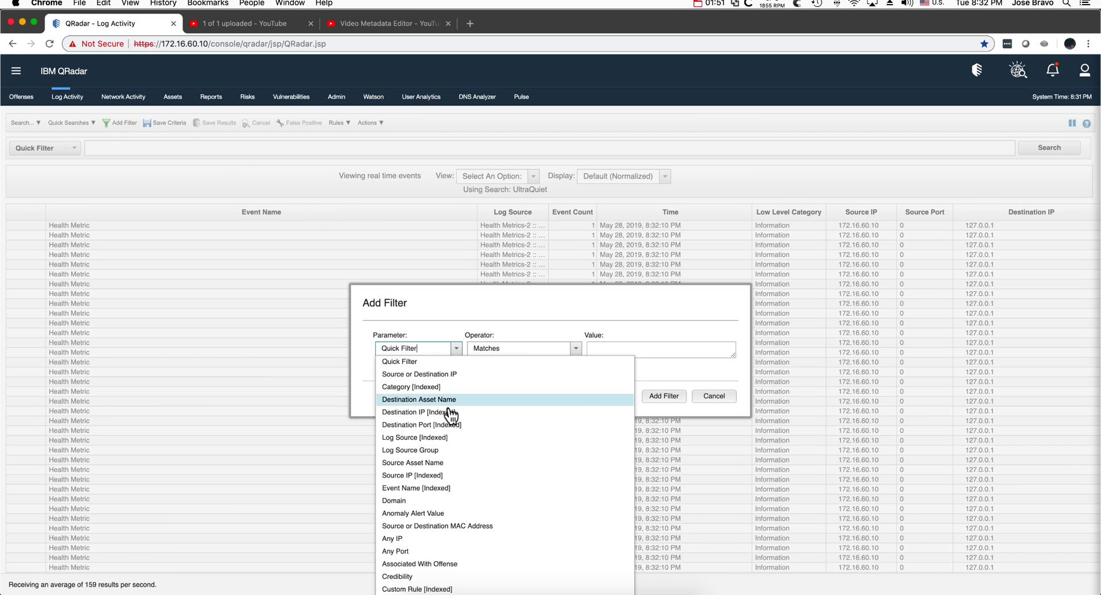
{"action": "left_click", "coordinate": [444, 475]}
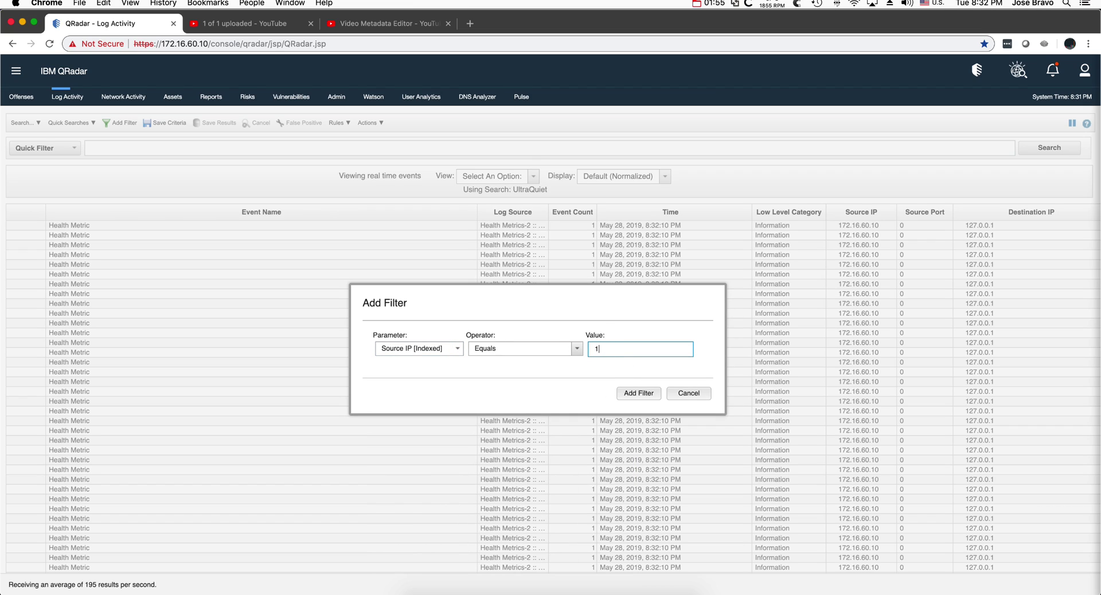
{"action": "type", "text": "172.16.60.60"}
{"action": "left_click", "coordinate": [648, 395]}
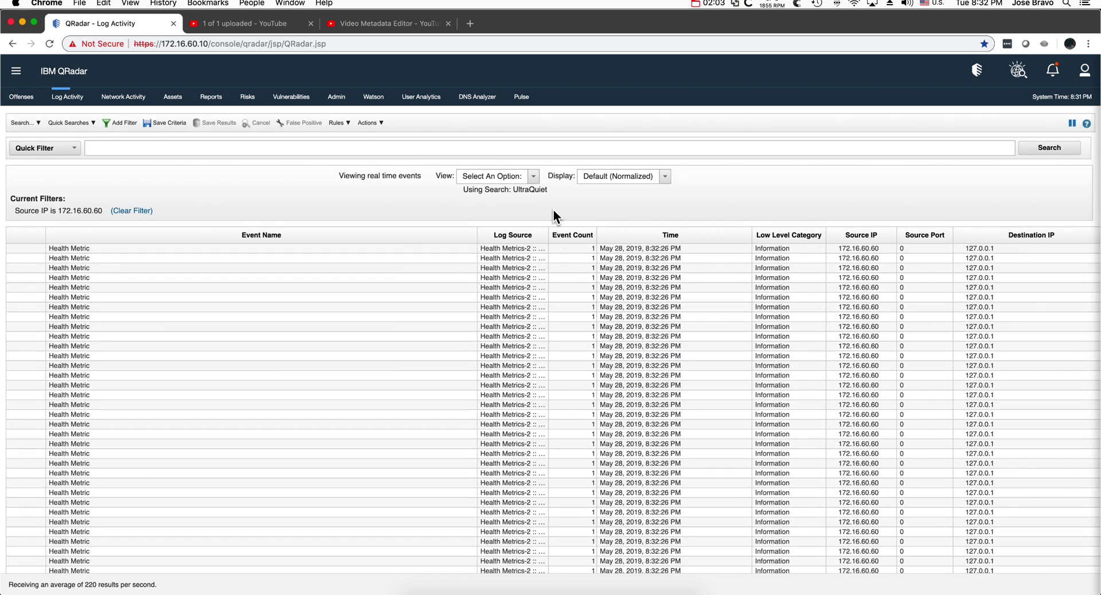
Run the Source IP 172.16.60.60 filter as a Last 24 Hours search.
{"action": "left_click", "coordinate": [533, 176]}
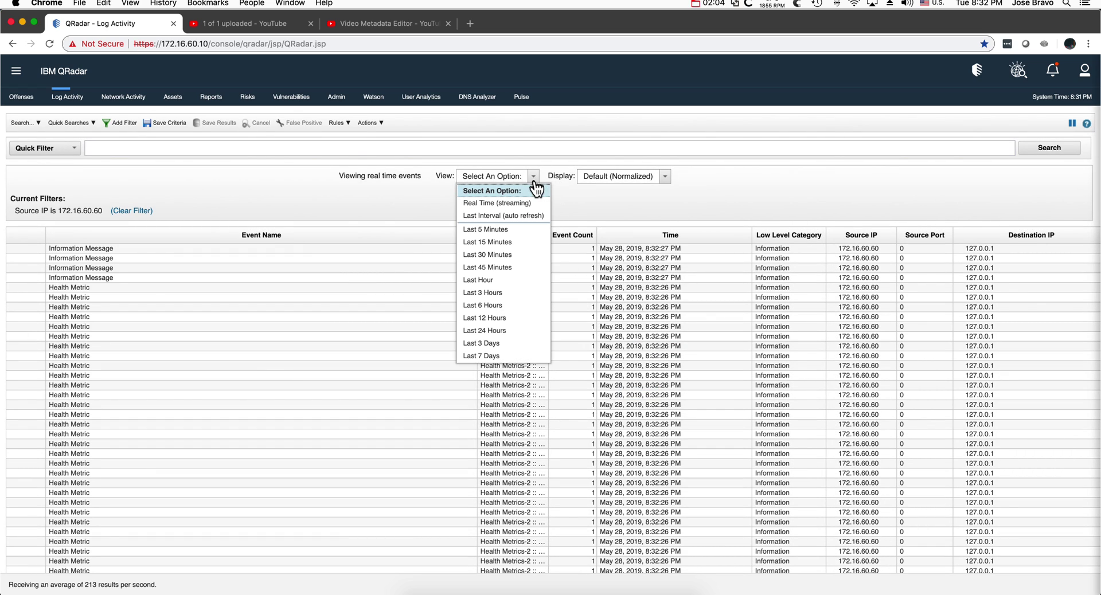
{"action": "left_click", "coordinate": [509, 332]}
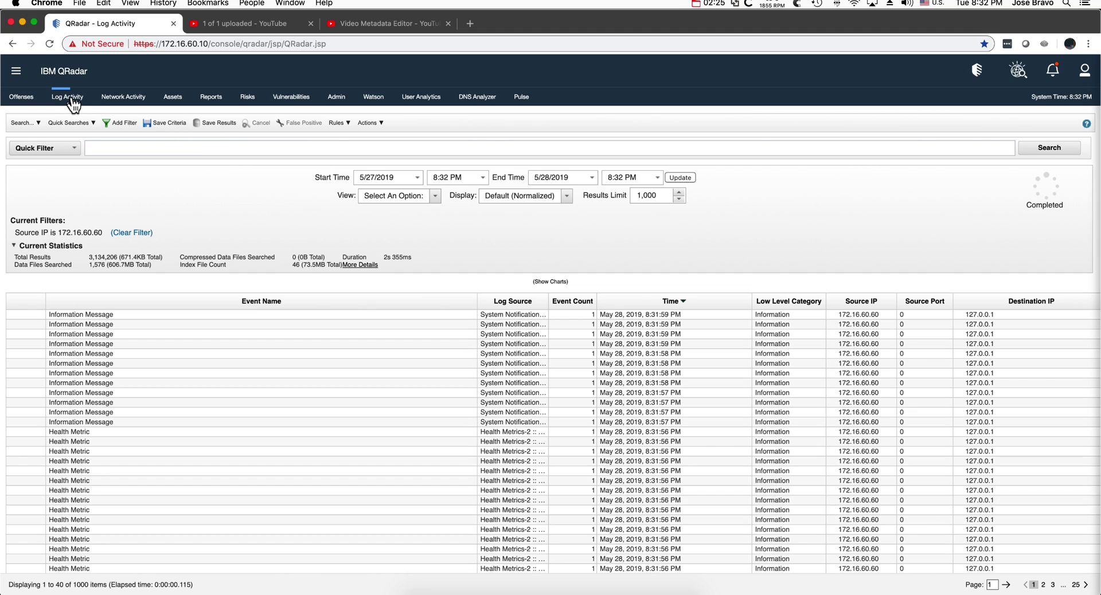
Look over Network Activity's filter parameters without adding one, then return to Log Activity.
{"action": "left_click", "coordinate": [127, 99]}
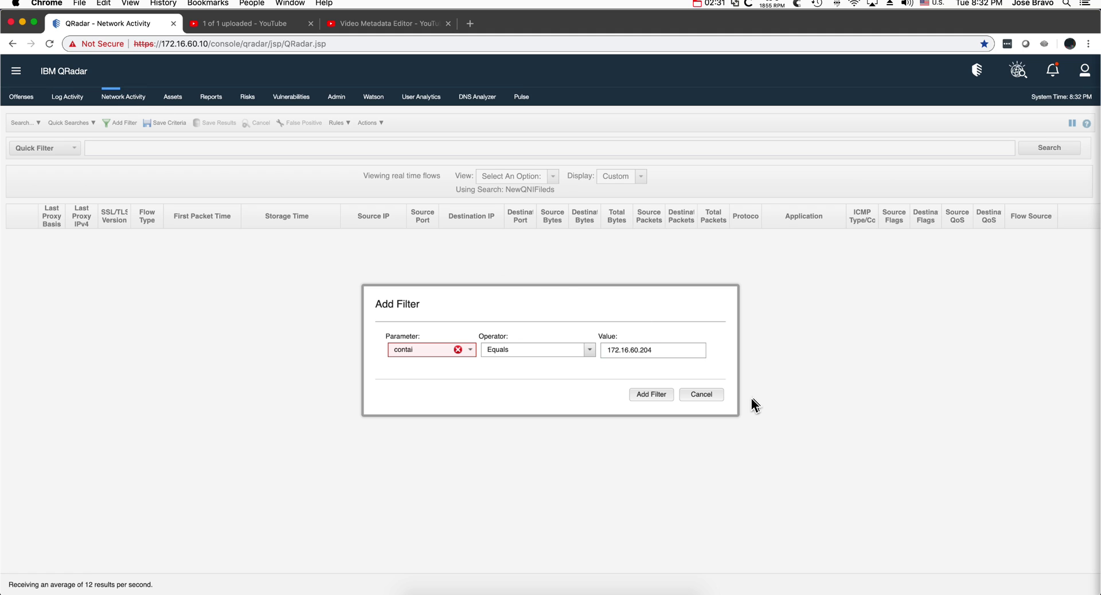
{"action": "left_click", "coordinate": [710, 394]}
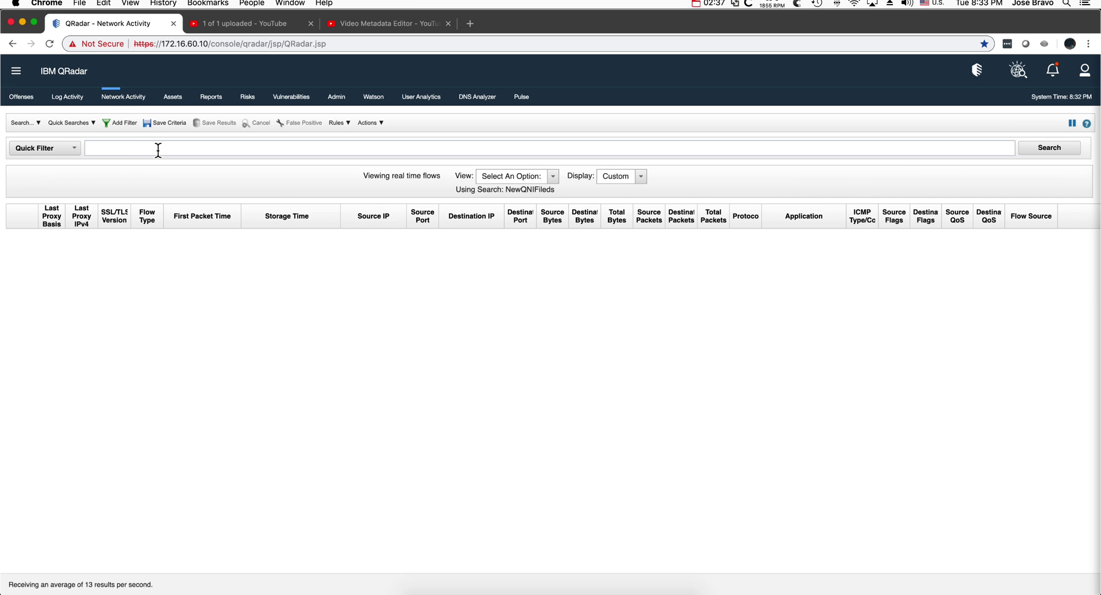
{"action": "left_click", "coordinate": [129, 122]}
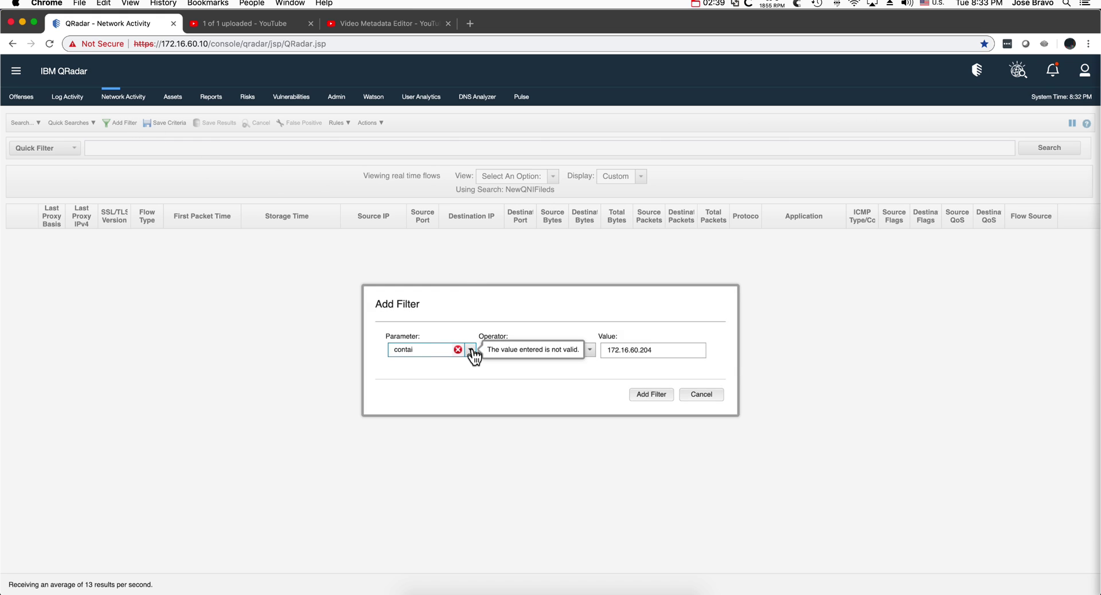
{"action": "left_click", "coordinate": [471, 350]}
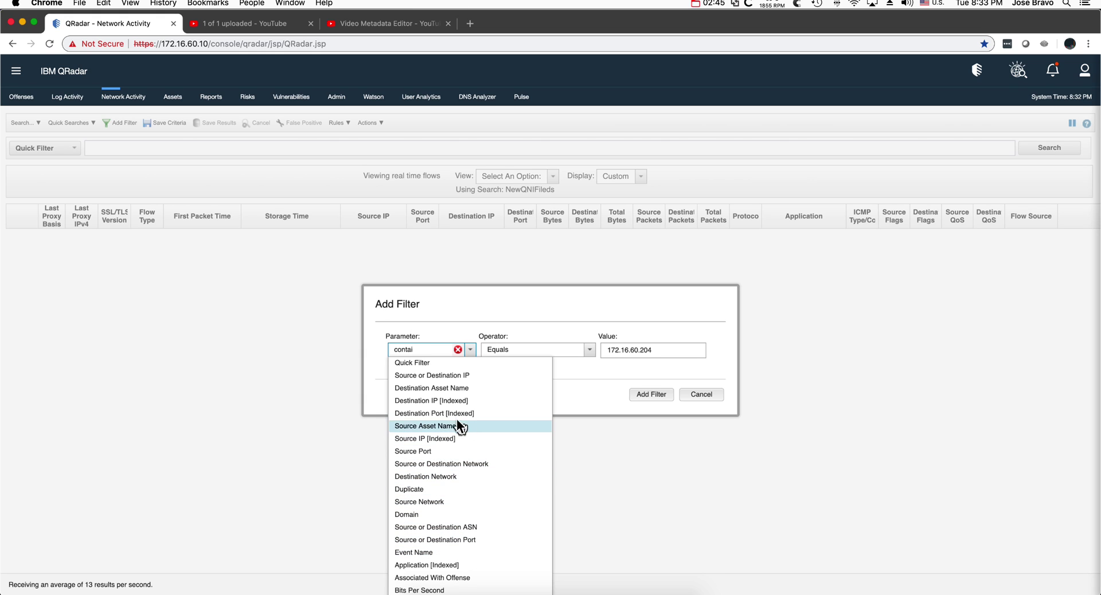
{"action": "left_click", "coordinate": [211, 290]}
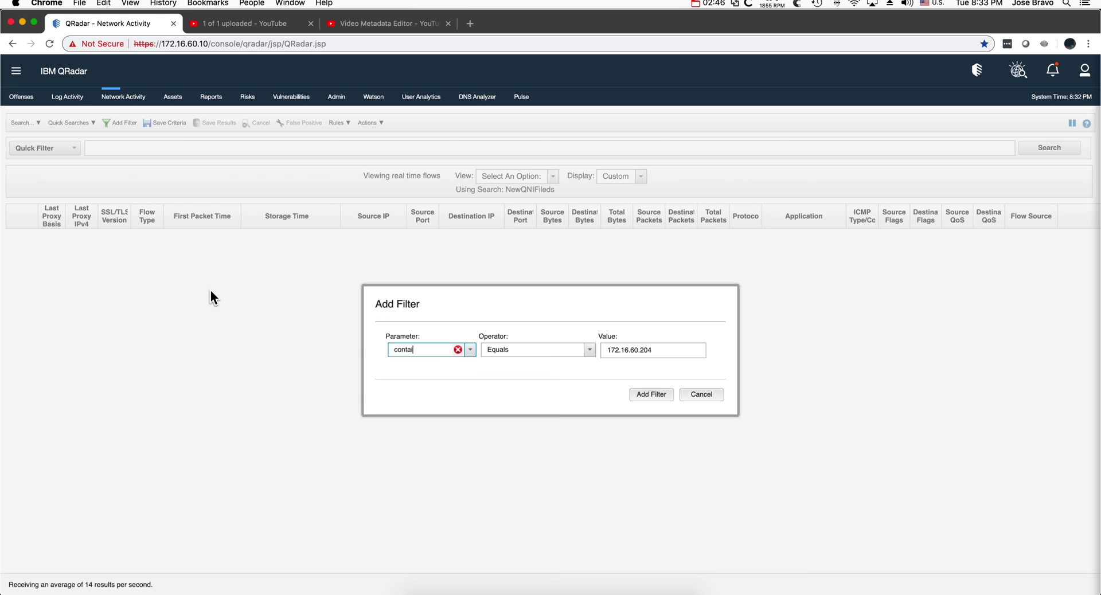
{"action": "left_click", "coordinate": [68, 97]}
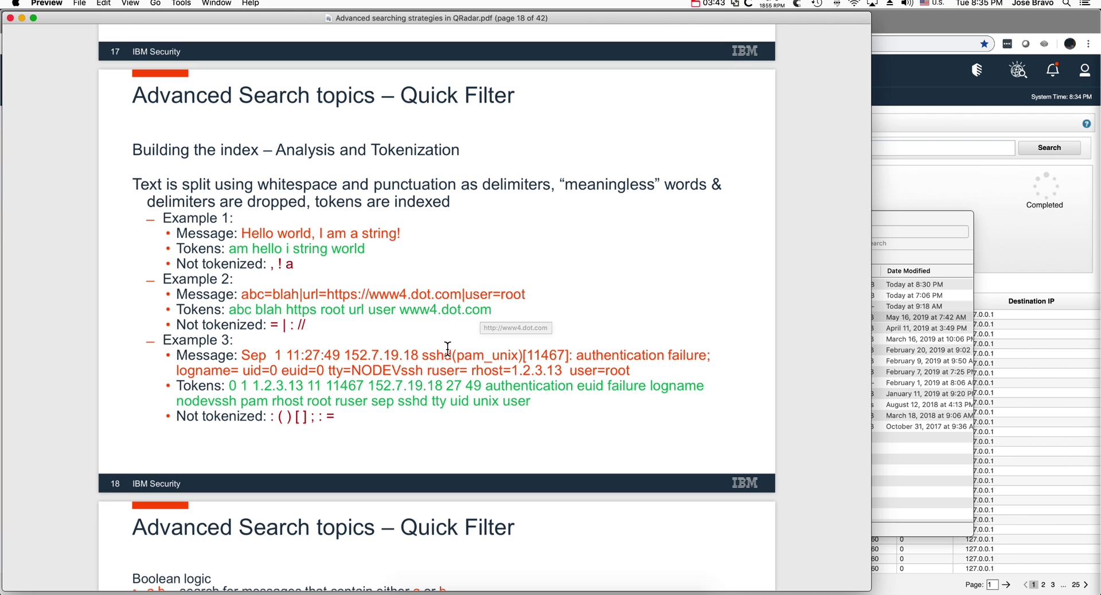
Scroll the QRadar search PDF from the tokenization slide to the page 19 Boolean logic slide.
{"action": "scroll", "coordinate": [438, 350], "scroll_direction": "down", "scroll_amount": 2}
{"action": "scroll", "coordinate": [438, 350], "scroll_direction": "down", "scroll_amount": 1}
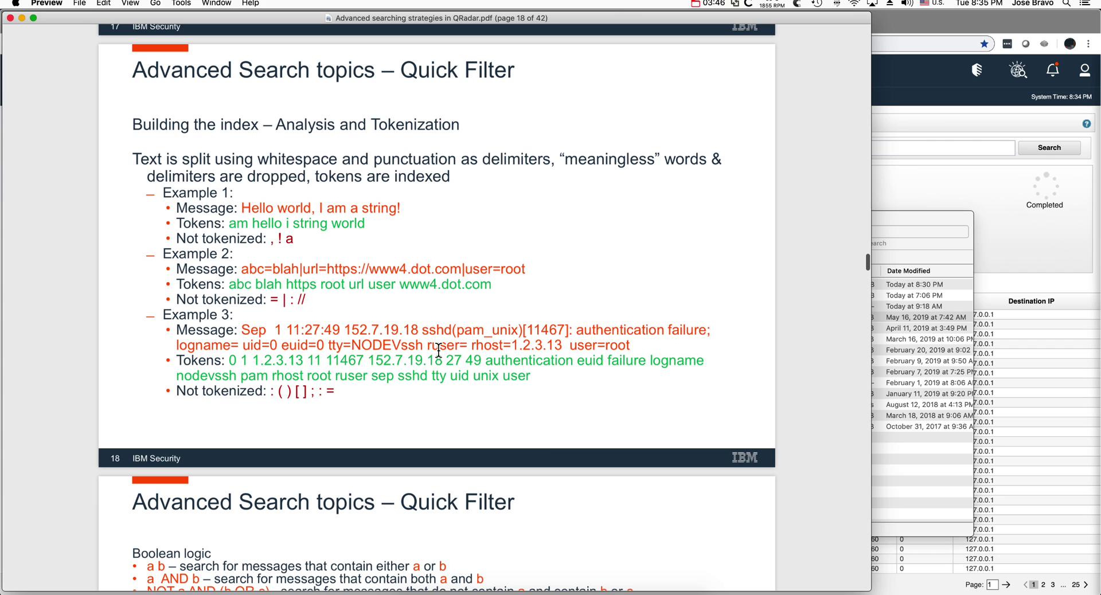
{"action": "scroll", "coordinate": [439, 349], "scroll_direction": "down", "scroll_amount": 10}
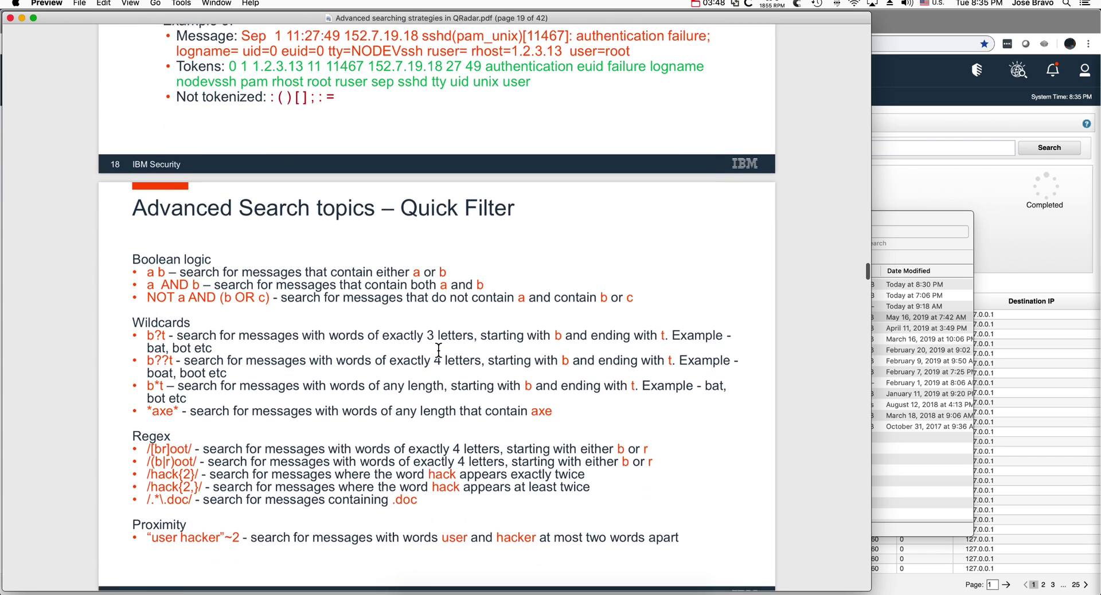
{"action": "scroll", "coordinate": [438, 349], "scroll_direction": "down", "scroll_amount": 2}
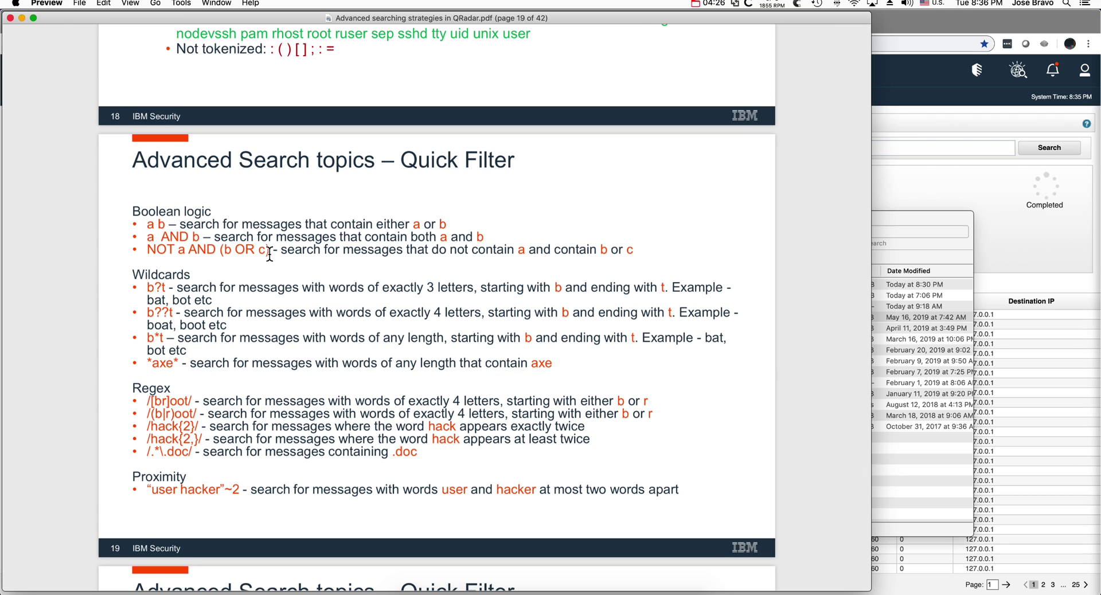
{"action": "scroll", "coordinate": [270, 254], "scroll_direction": "up", "scroll_amount": 10}
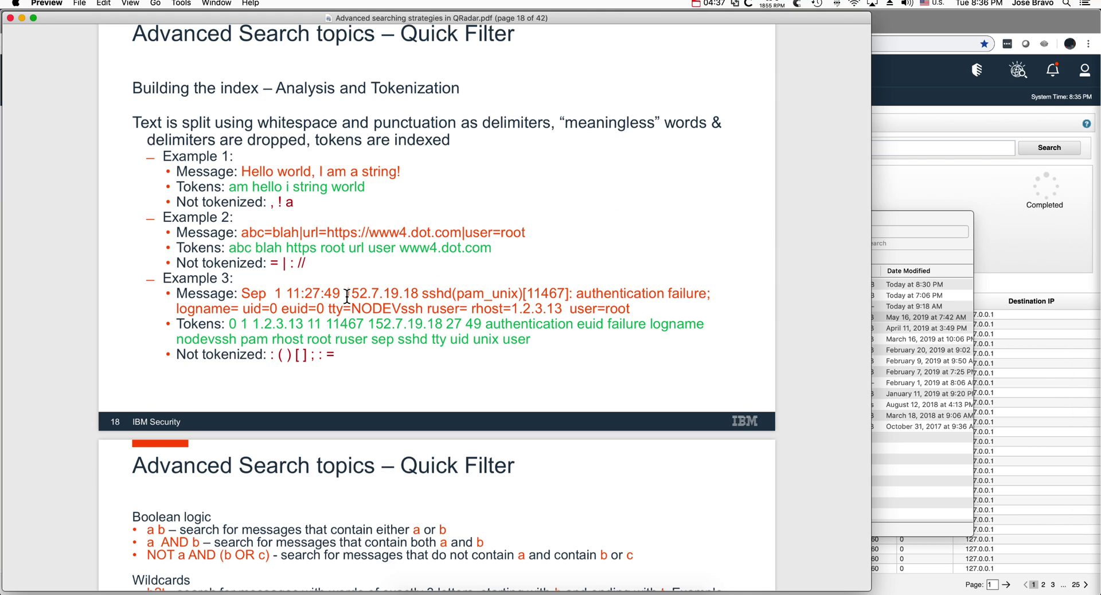
{"action": "scroll", "coordinate": [331, 336], "scroll_direction": "down", "scroll_amount": 10}
{"action": "scroll", "coordinate": [330, 335], "scroll_direction": "down", "scroll_amount": 2}
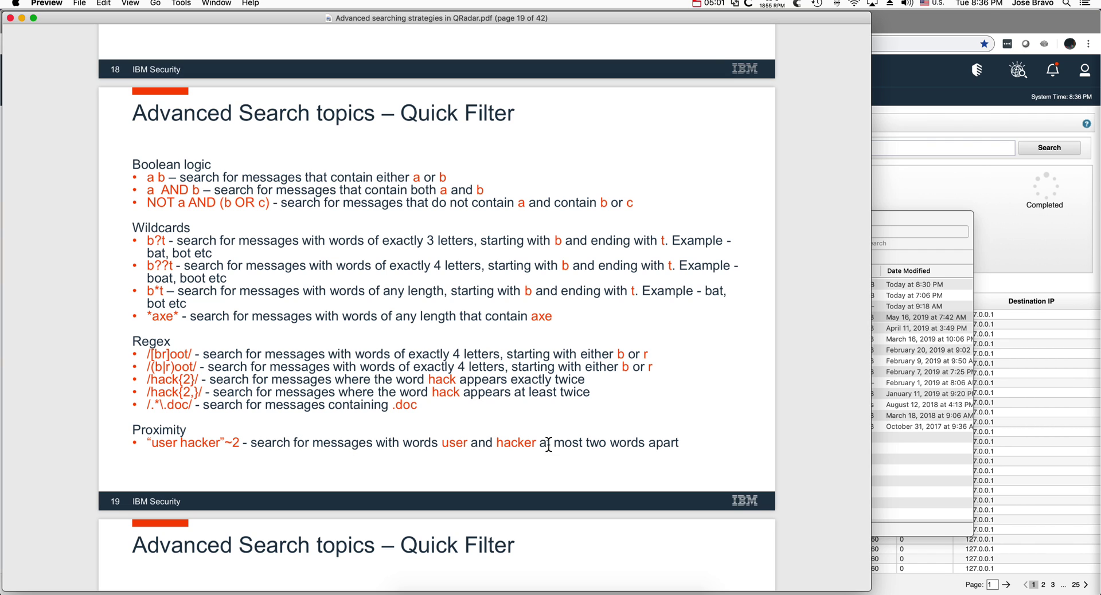
{"action": "scroll", "coordinate": [575, 436], "scroll_direction": "down", "scroll_amount": 3}
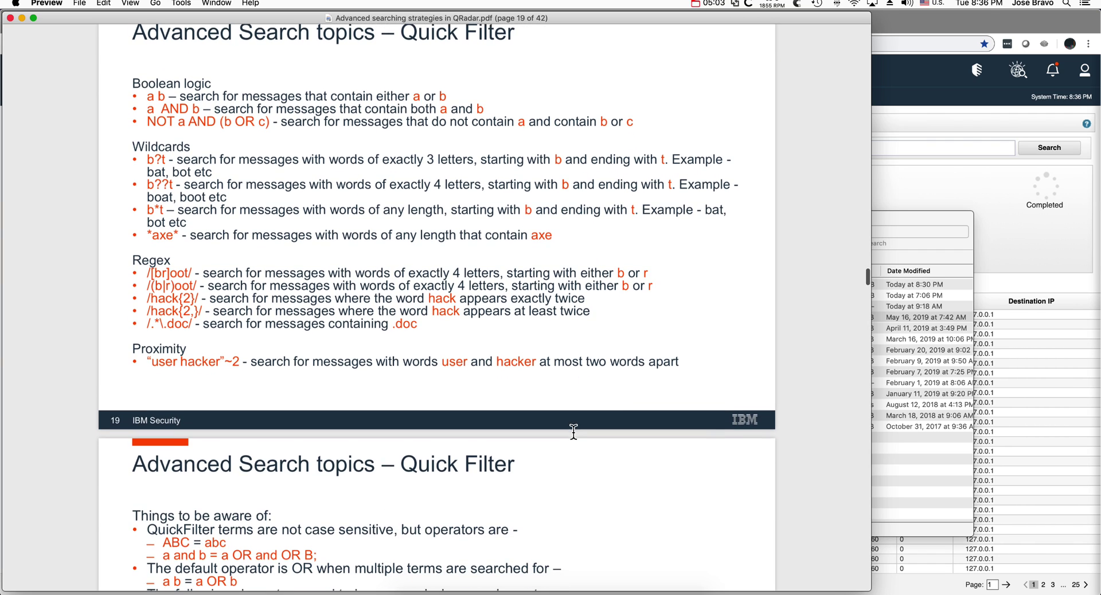
On page 20, draw a small line beneath the 1.2.3.4:/john_big_admin/1.pdf example.
{"action": "scroll", "coordinate": [574, 438], "scroll_direction": "down", "scroll_amount": 10}
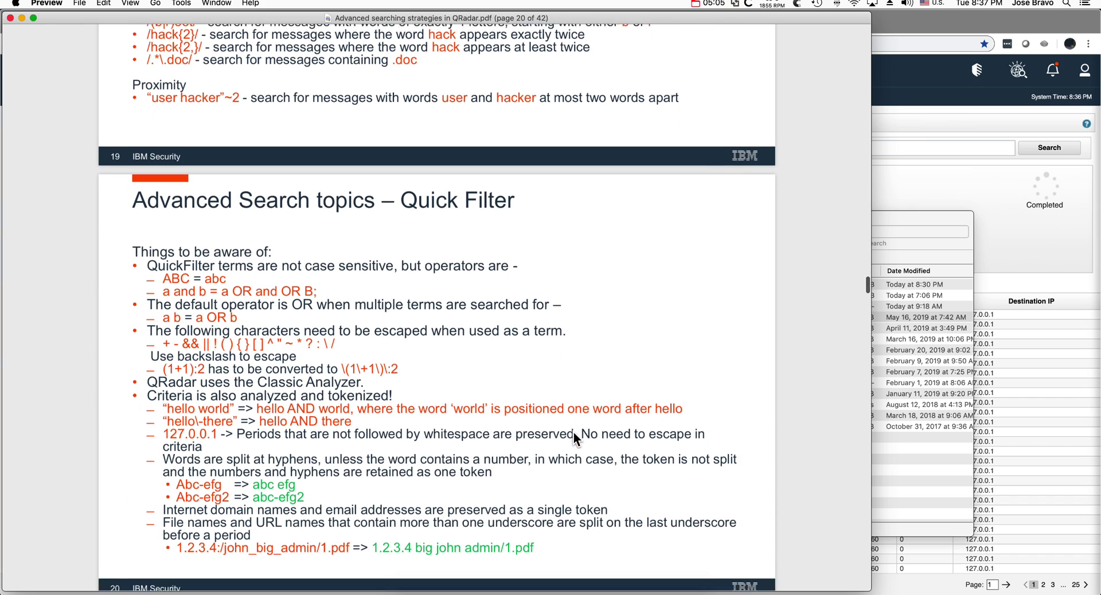
{"action": "scroll", "coordinate": [573, 431], "scroll_direction": "down", "scroll_amount": 2}
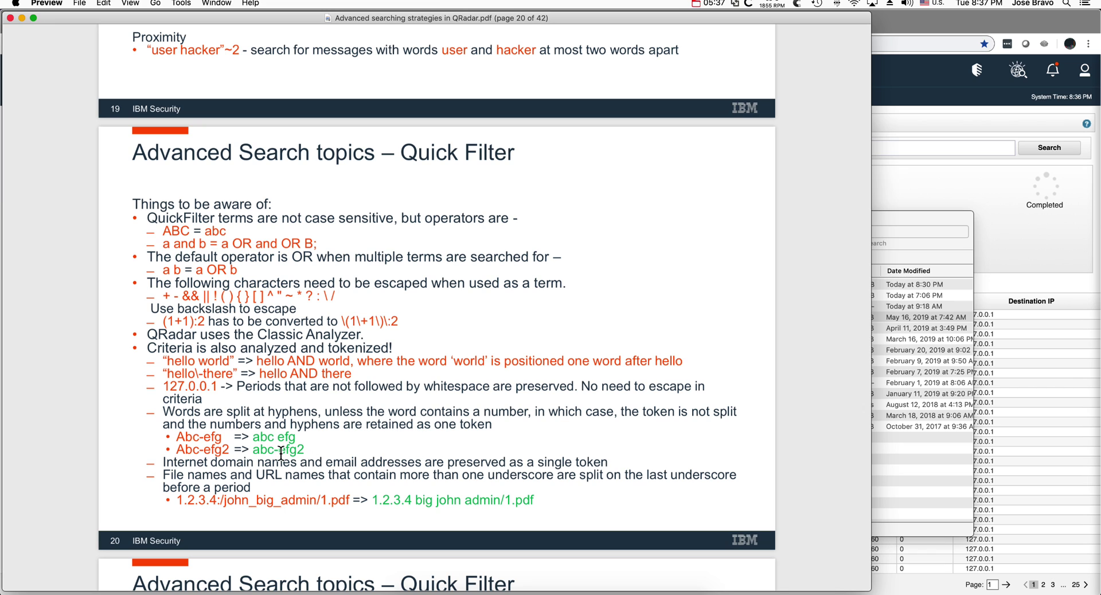
{"action": "scroll", "coordinate": [280, 453], "scroll_direction": "down", "scroll_amount": 2}
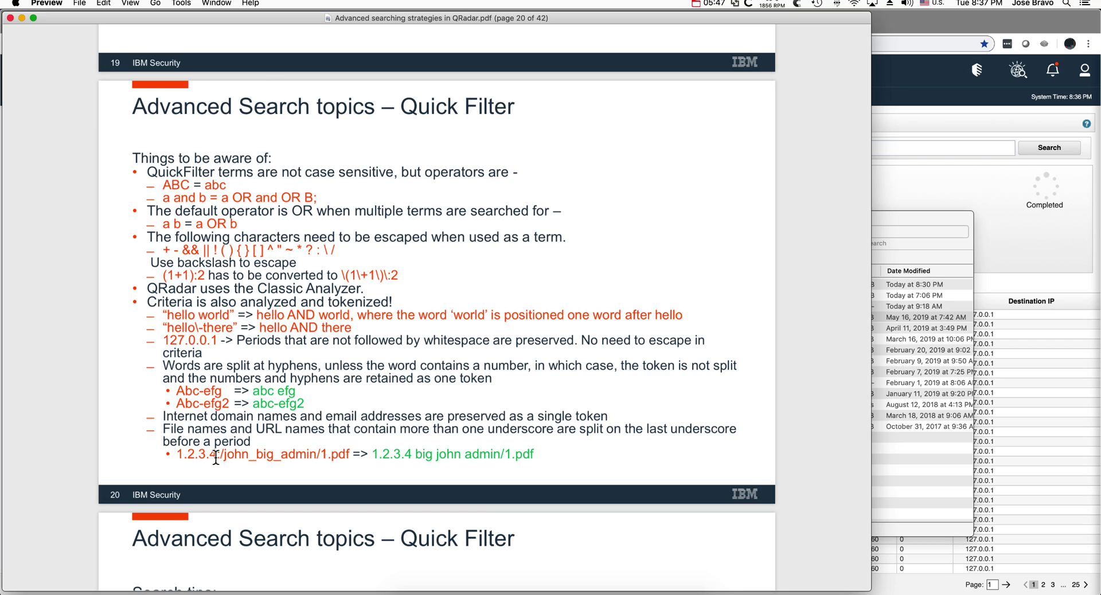
{"action": "left_click", "coordinate": [216, 458]}
{"action": "left_click_drag", "start_coordinate": [218, 462], "coordinate": [251, 465]}
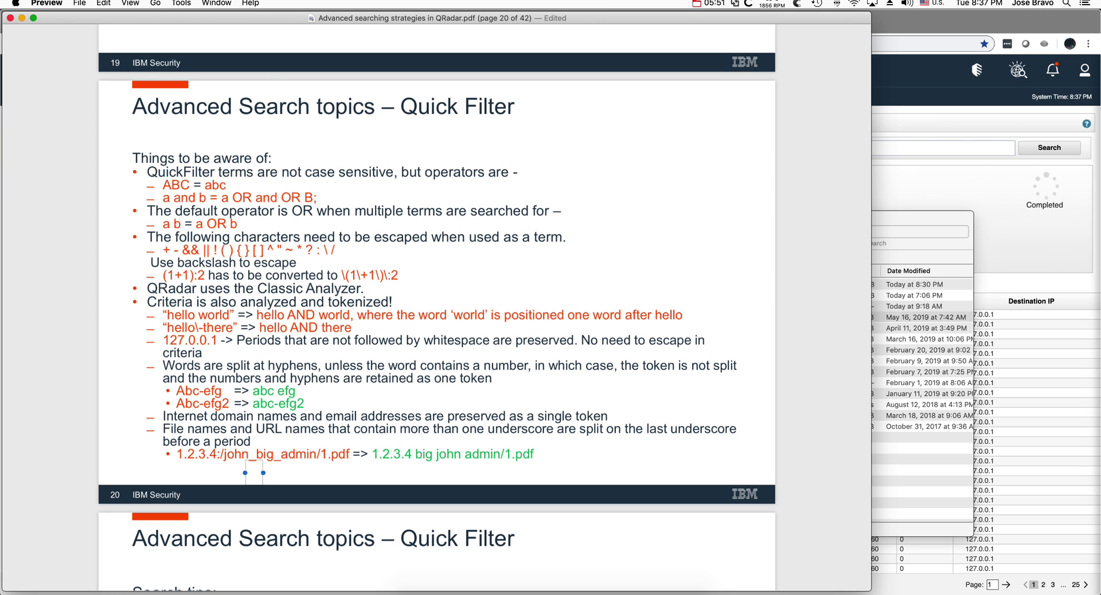
Scroll down to the page 21 search tips slide and back up.
{"action": "scroll", "coordinate": [214, 463], "scroll_direction": "down", "scroll_amount": 5}
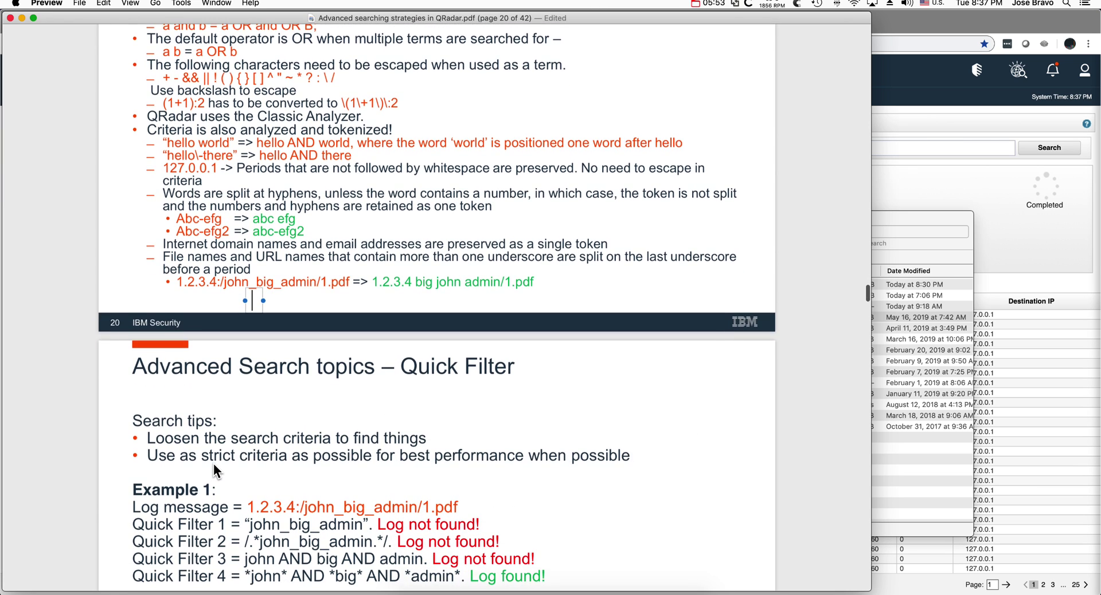
{"action": "scroll", "coordinate": [214, 463], "scroll_direction": "down", "scroll_amount": 3}
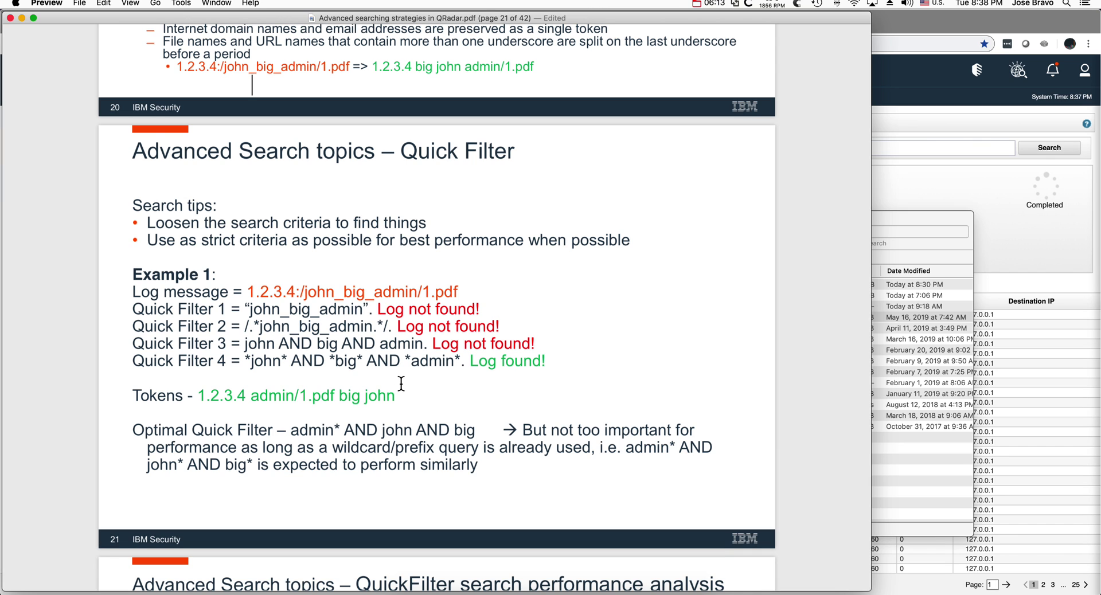
{"action": "scroll", "coordinate": [401, 383], "scroll_direction": "down", "scroll_amount": 4}
{"action": "scroll", "coordinate": [397, 390], "scroll_direction": "up", "scroll_amount": 3}
{"action": "scroll", "coordinate": [398, 391], "scroll_direction": "up", "scroll_amount": 2}
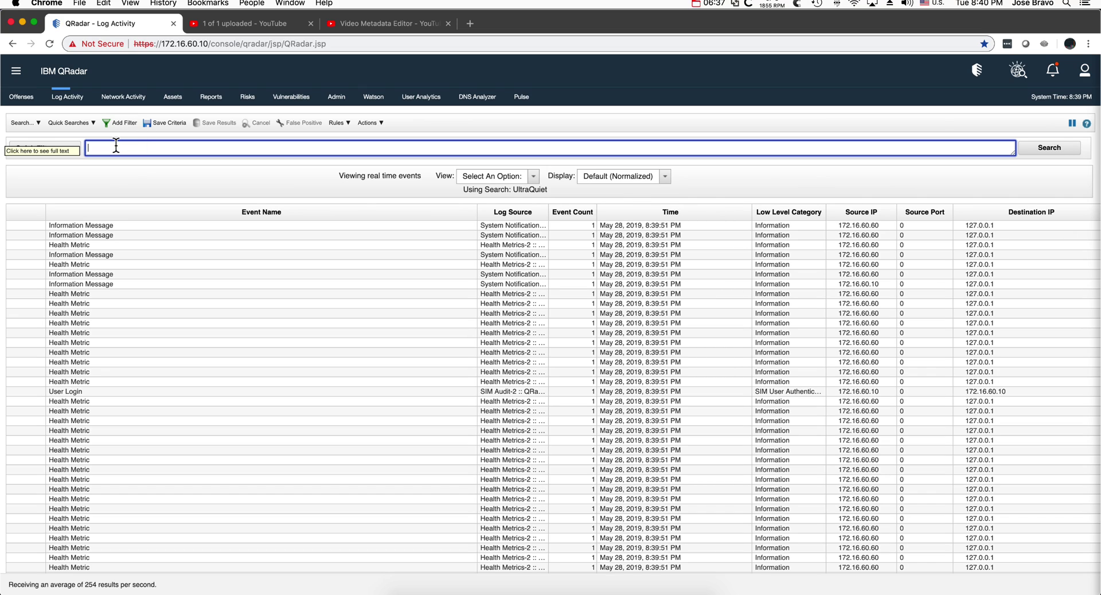
Search the Quick Filter for "audit log was" AND cleared.
{"action": "type", "text": "audit log was cleared"}
{"action": "type", "text": "\" AND"}
{"action": "left_click", "coordinate": [1049, 150]}
{"action": "left_click", "coordinate": [1049, 150]}
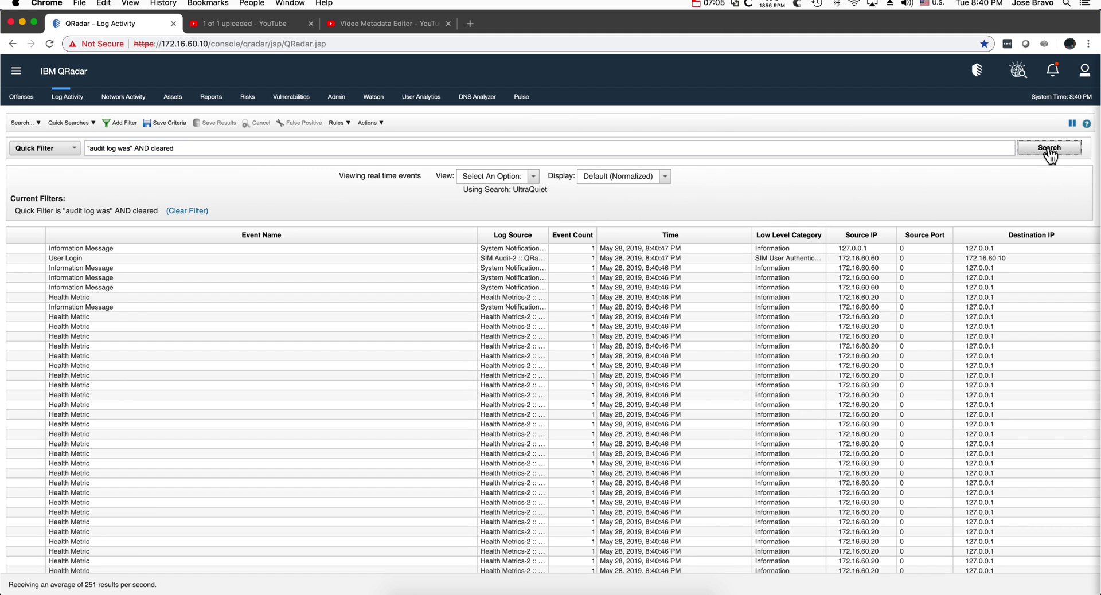
Rerun the search over Last 24 Hours and select the Windows Security Event Log Has Been Cleared event.
{"action": "left_click", "coordinate": [533, 178]}
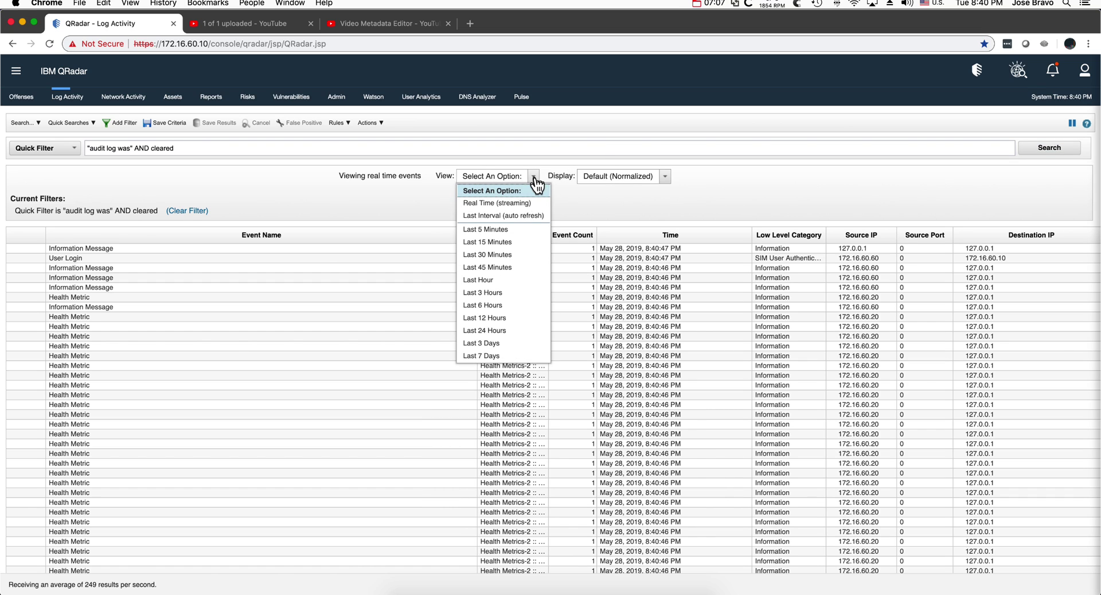
{"action": "left_click", "coordinate": [512, 331]}
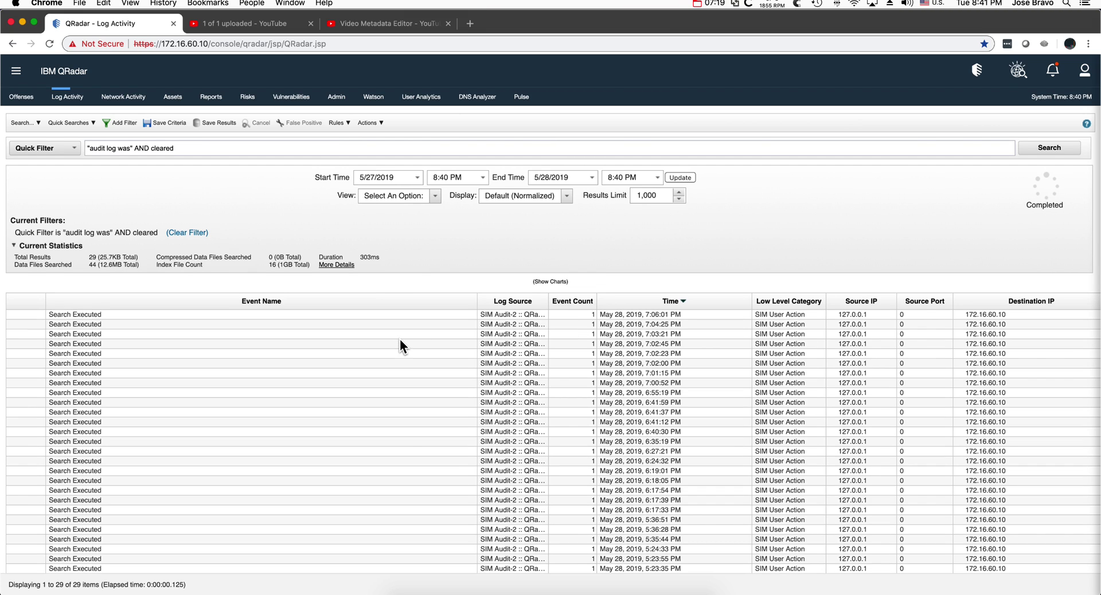
{"action": "scroll", "coordinate": [400, 339], "scroll_direction": "down", "scroll_amount": 2}
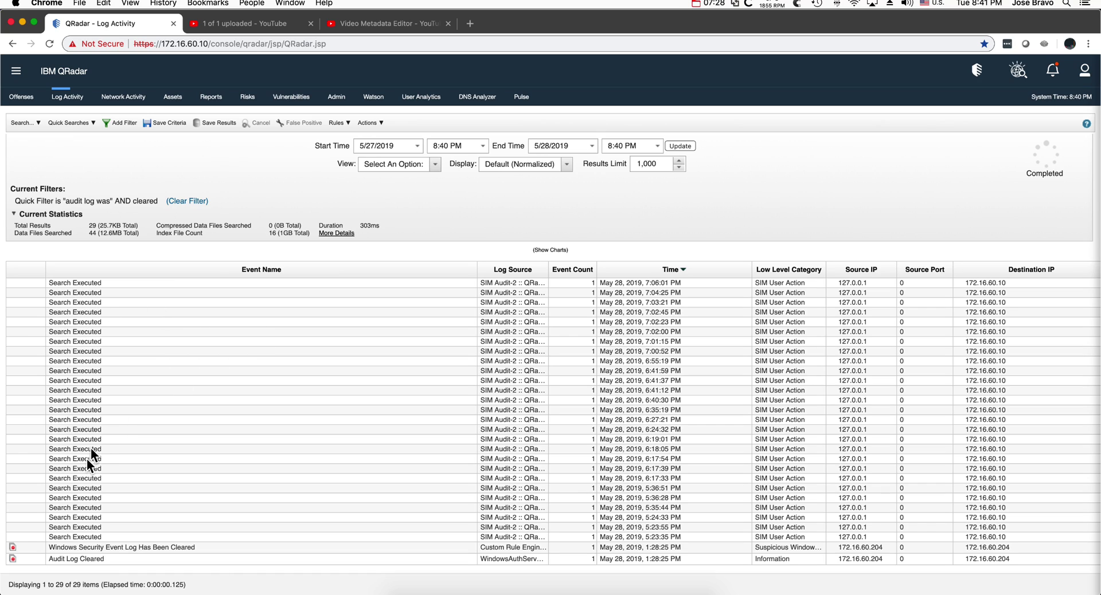
{"action": "left_click", "coordinate": [76, 548]}
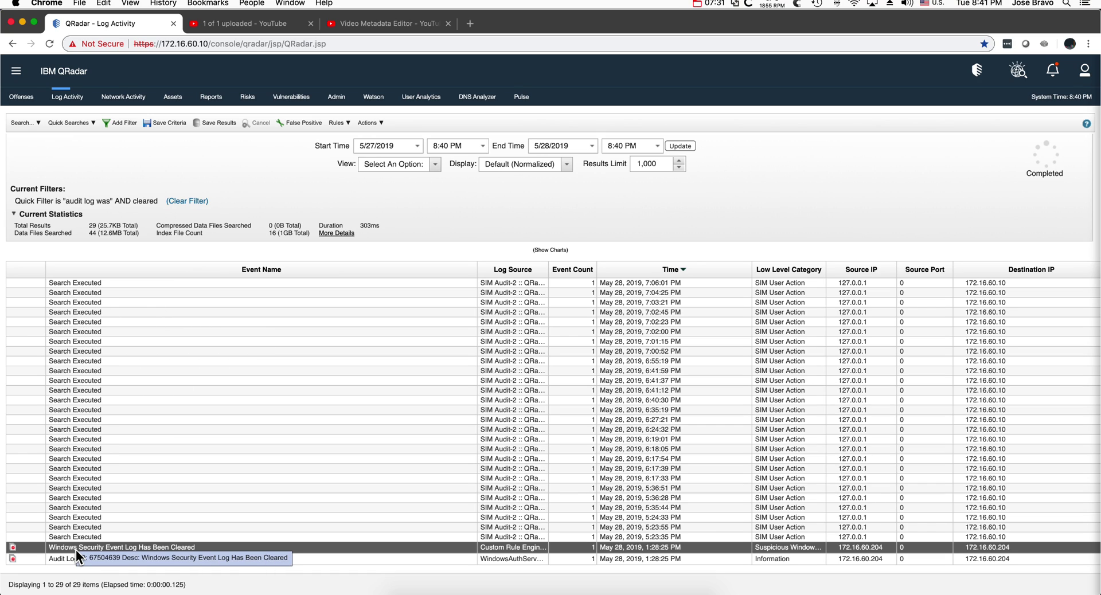